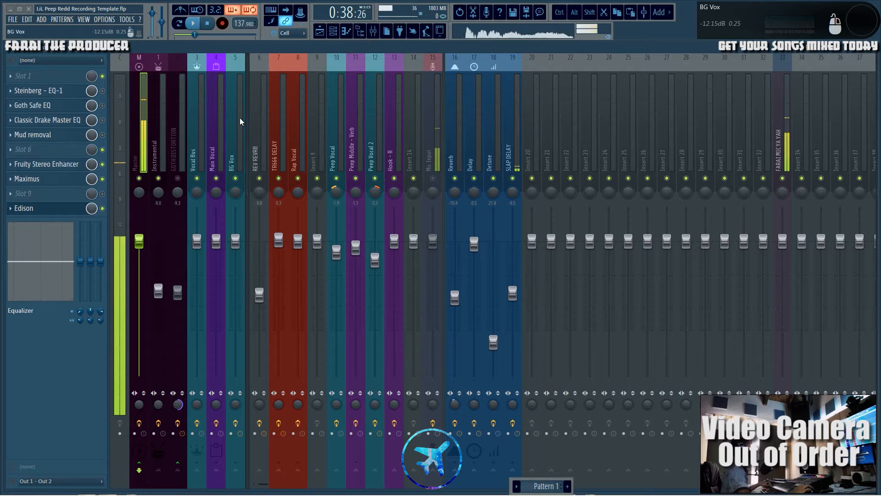
Set the playlist's playback position to about bar 15, shortly before the first vocal clips
left_click(156, 130)
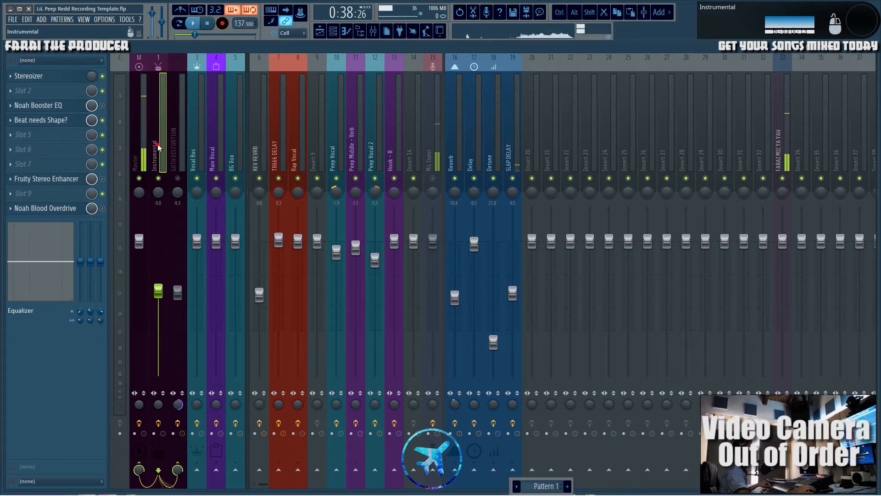
key("F5")
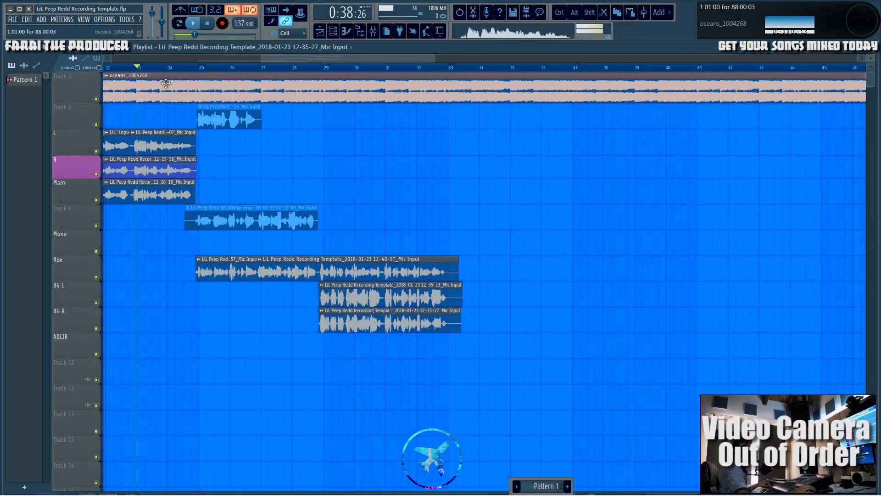
scroll(213, 59, "down", 8)
left_click(207, 68)
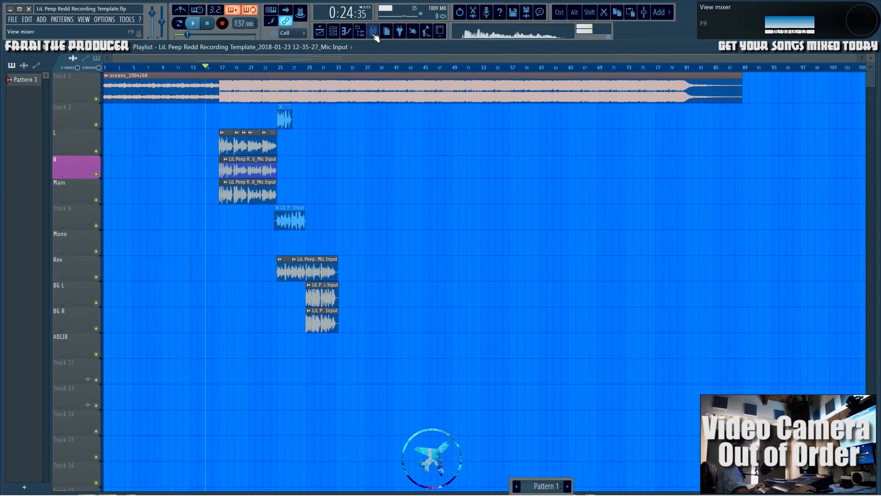
Play the arrangement through the vocal section, checking the track levels in the mixer, and stop playback
left_click(374, 36)
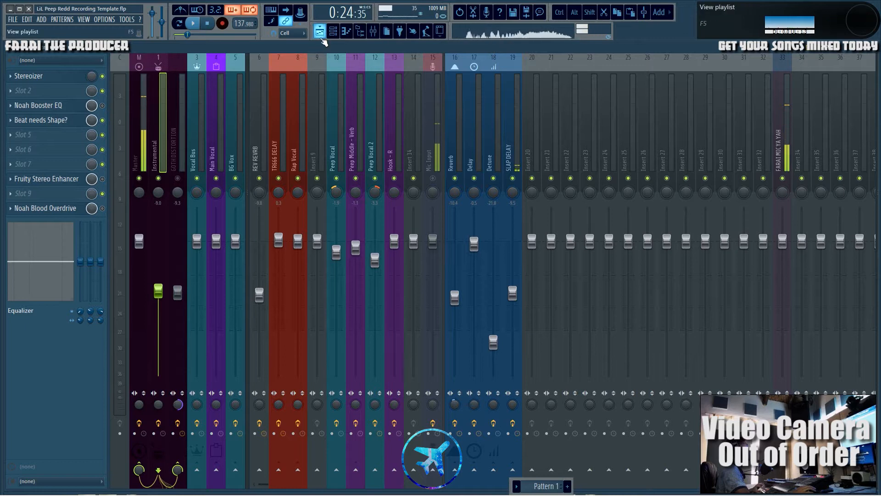
left_click(320, 32)
key("space")
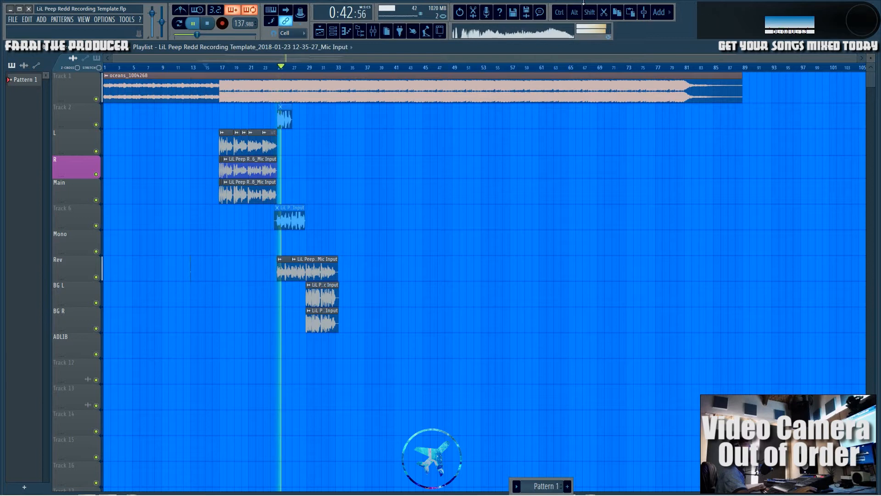
left_click(373, 31)
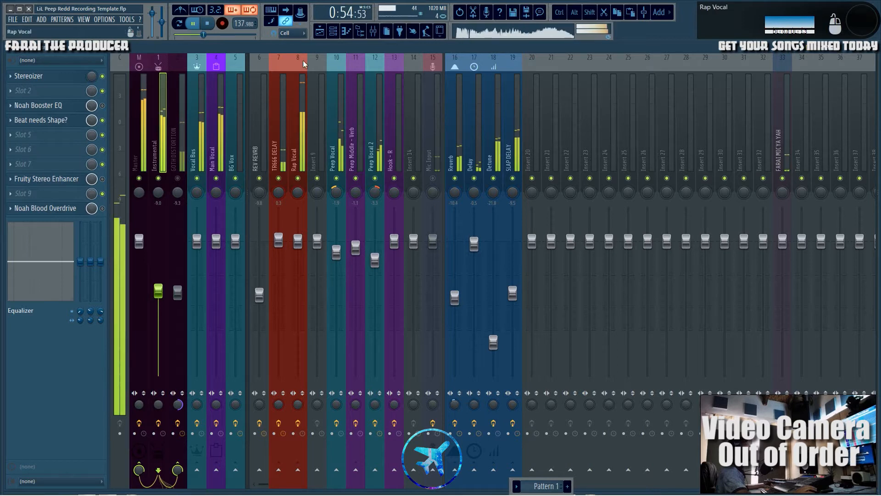
left_click(321, 33)
key("space")
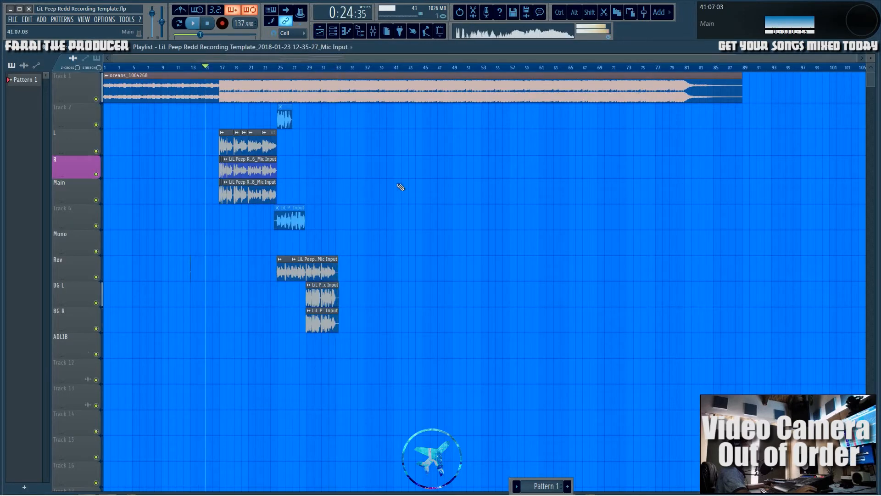
Mute and unmute the Master track in the mixer and view the Instrumental track's effect slots
left_click(373, 32)
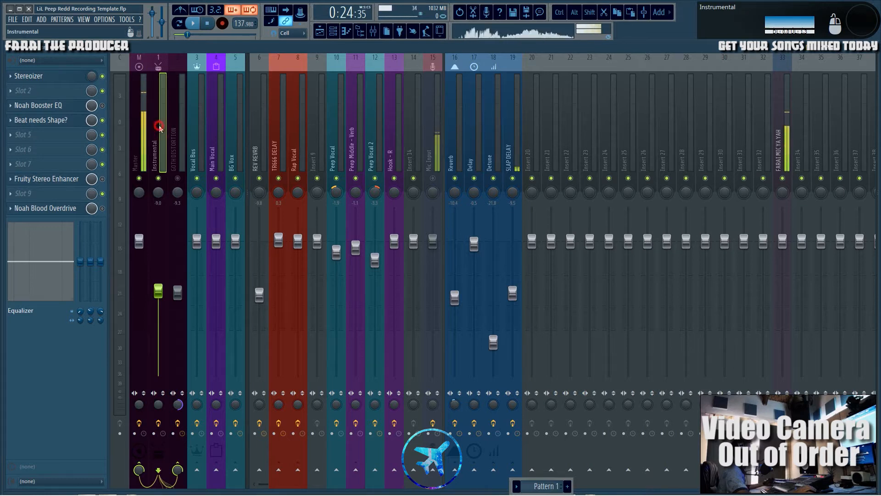
left_click(140, 178)
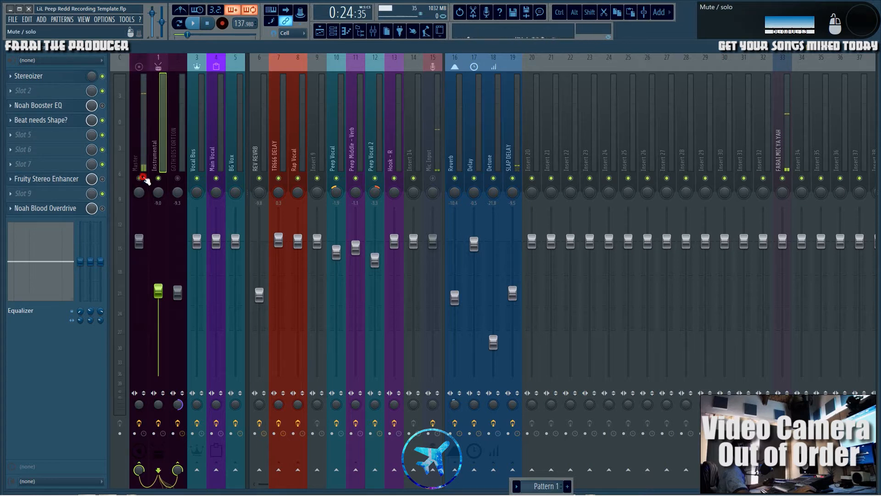
left_click(140, 178)
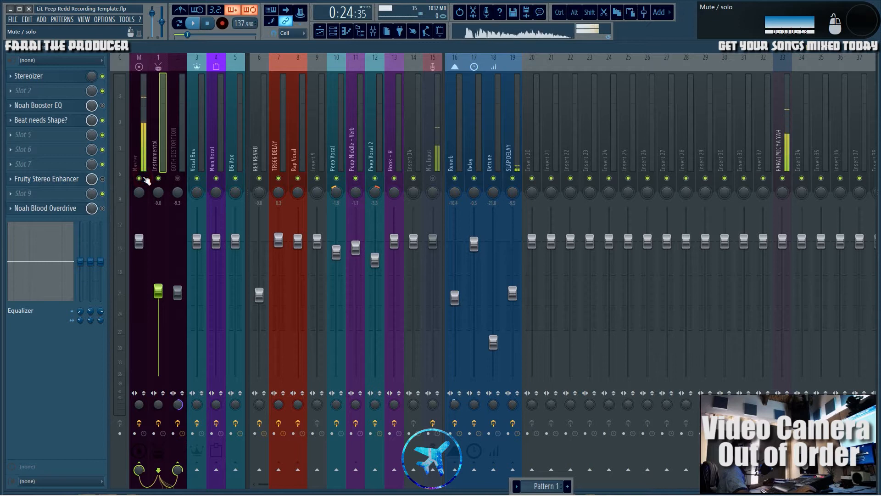
left_click(145, 131)
left_click(157, 133)
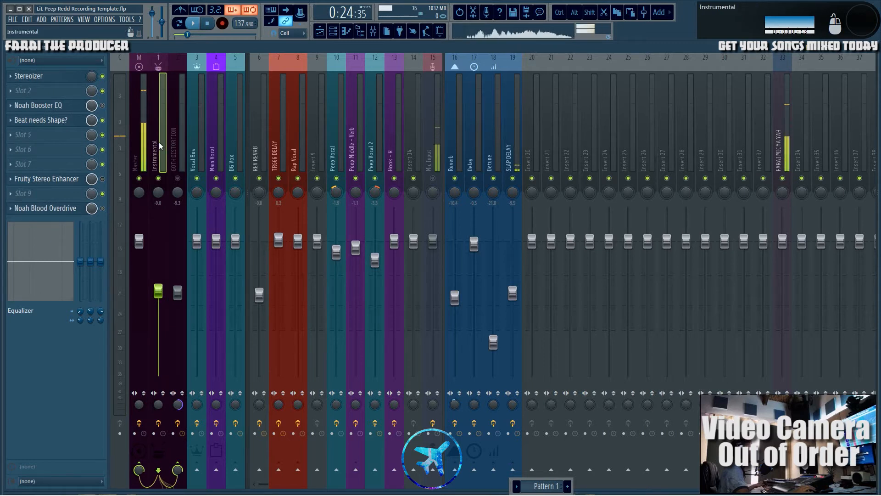
Inspect the Noah Blood Overdrive settings on the GOTH DISTORTION mixer track and close the plugin window
left_click(174, 147)
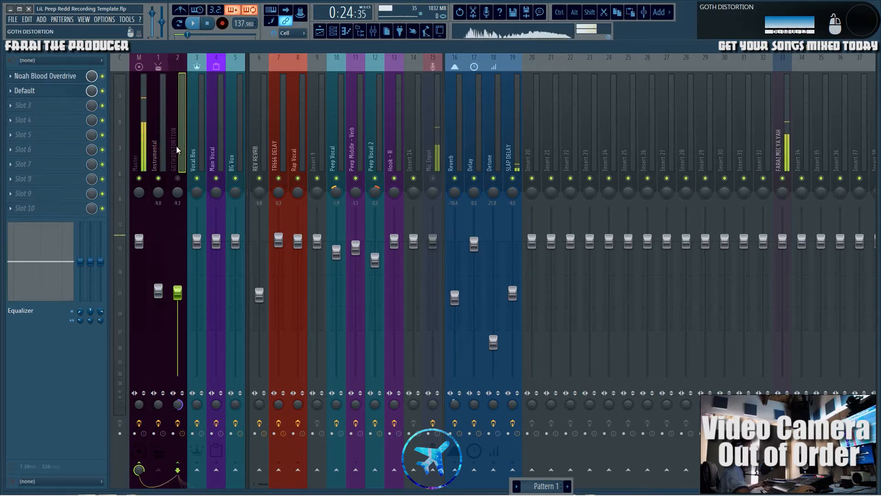
left_click(45, 76)
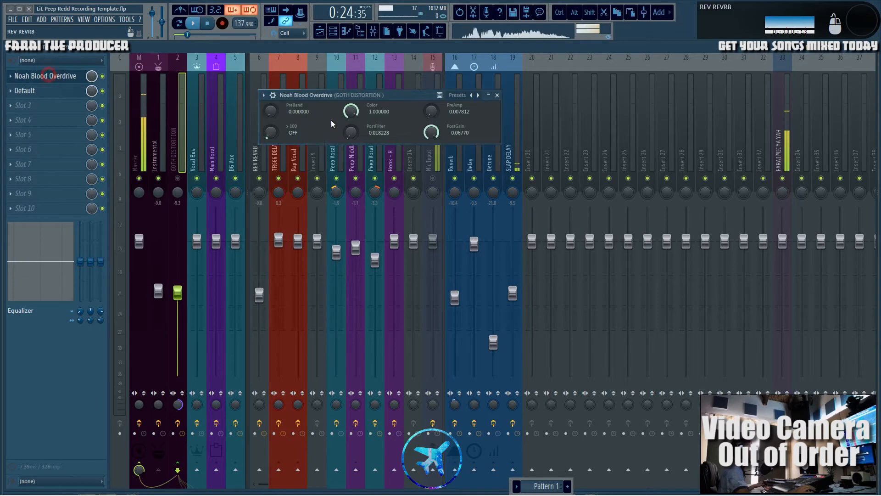
left_click_drag(327, 96, 401, 123)
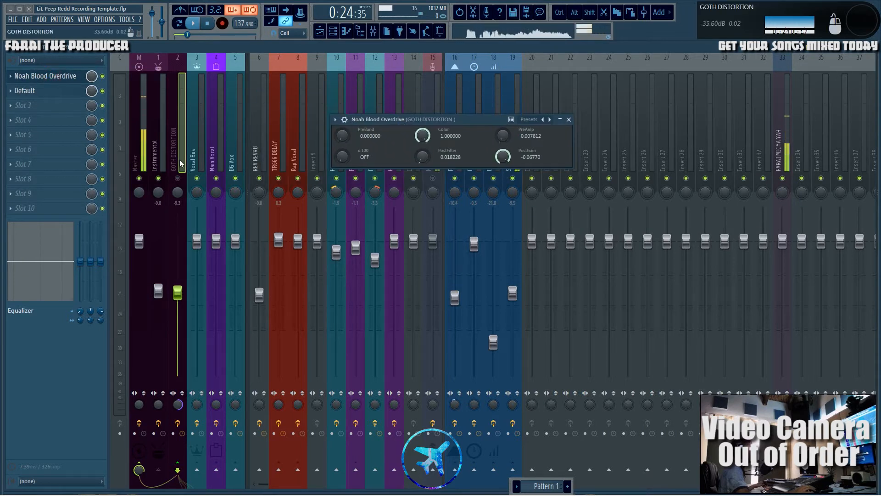
left_click(569, 119)
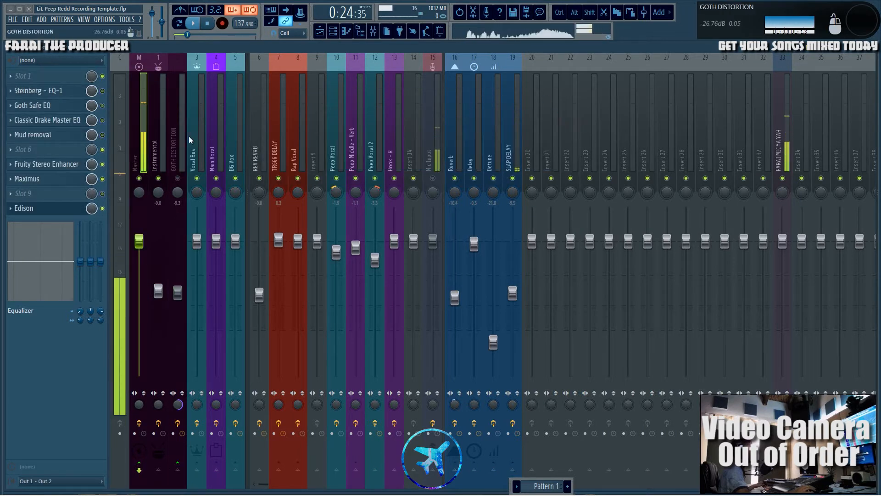
Solo the oceans_1004268 instrumental track in the playlist and play it while checking the mixer levels
key("F5")
key("space")
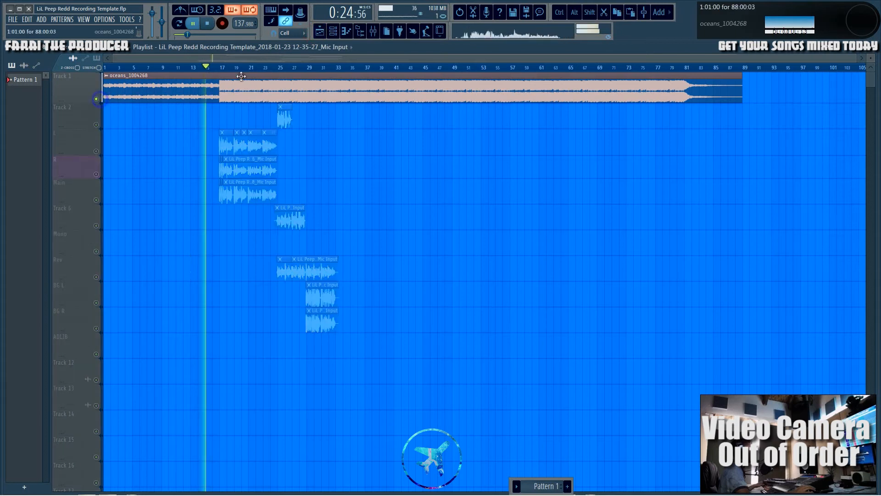
key("F9")
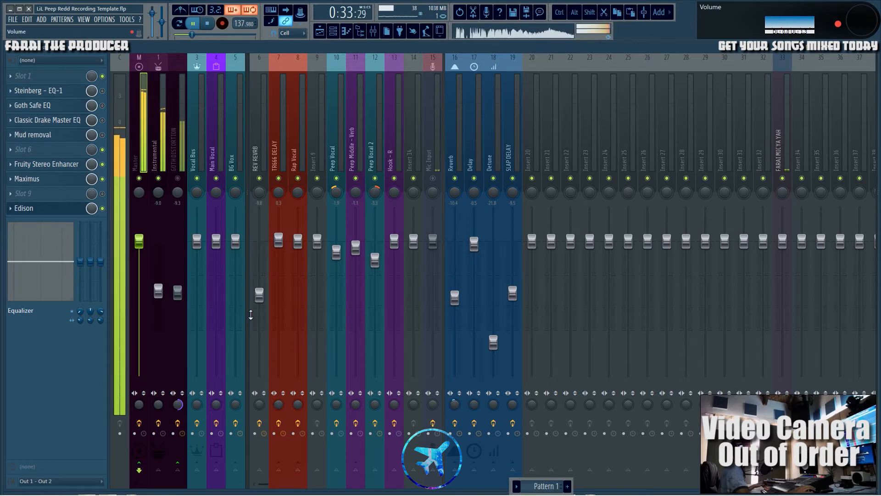
key("space")
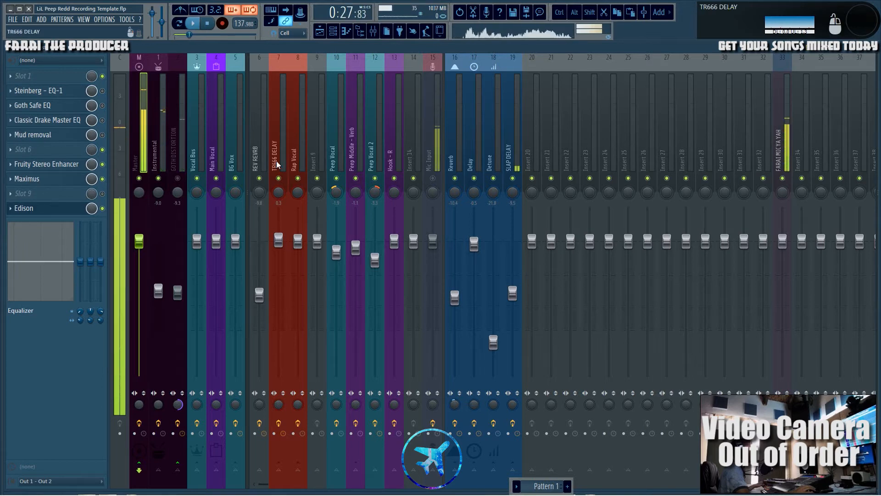
Try boosting the high band of the Instrumental mixer track's equalizer during playback and reset it
left_click(181, 119)
left_click(158, 206)
mouse_move(100, 262)
left_mouse_down()
mouse_move(100, 301)
mouse_move(100, 251)
left_mouse_up()
key("space")
right_click(101, 250)
left_click(117, 258)
key("space")
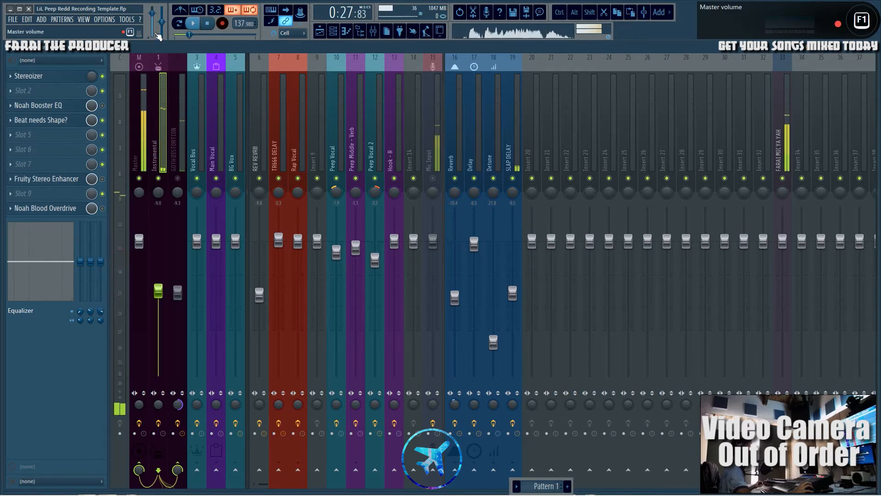
Examine the curve of the "Beat needs Shape?" equalizer on the Instrumental track and close it
left_click(44, 123)
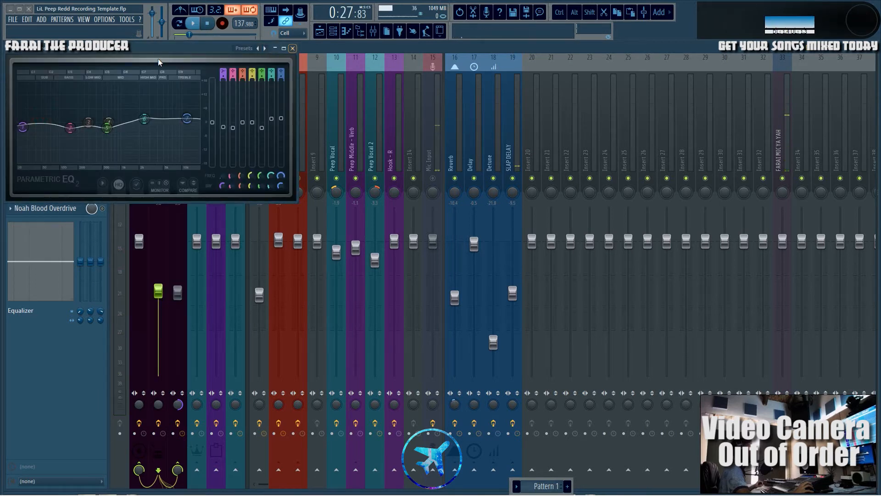
left_click_drag(159, 61, 306, 108)
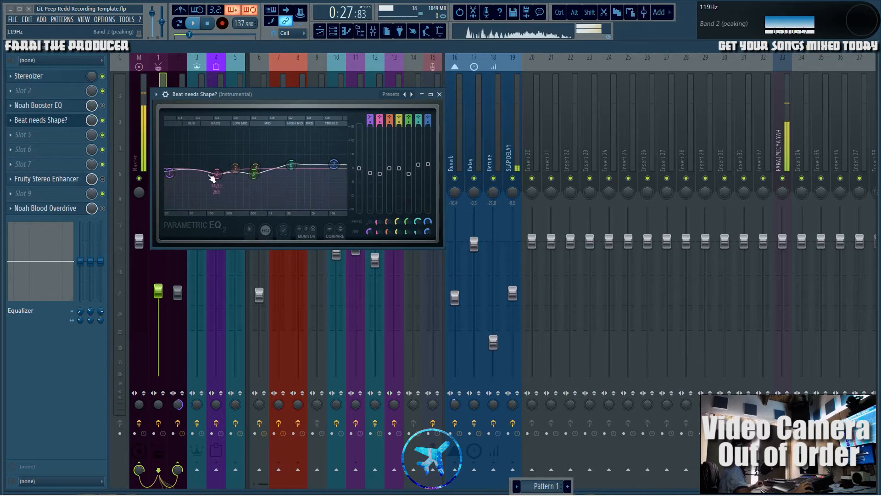
left_click(439, 94)
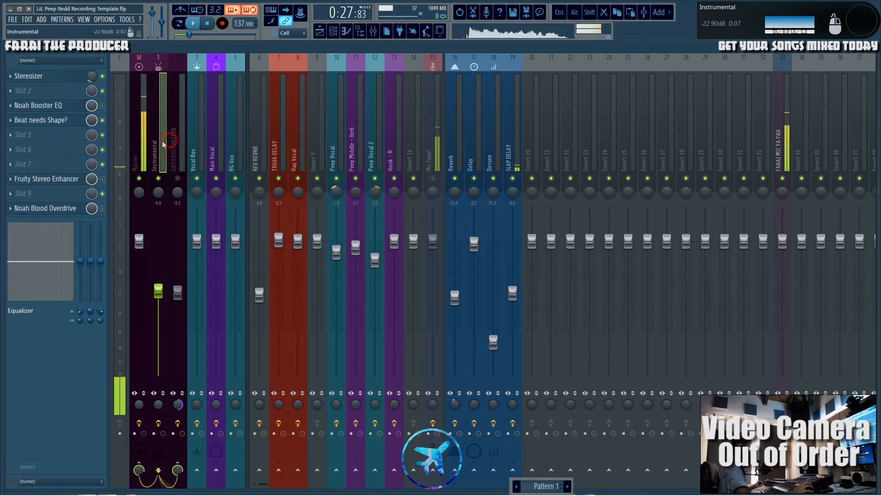
Copy the GOTH DISTORTION track's volume value, lower its fader to 0%, and enable the track for playback
left_click(180, 160)
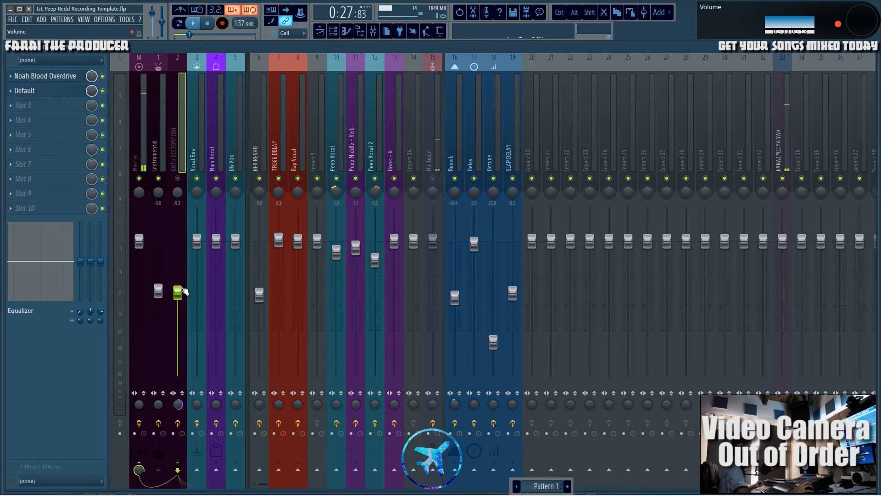
right_click(184, 290)
left_click(197, 386)
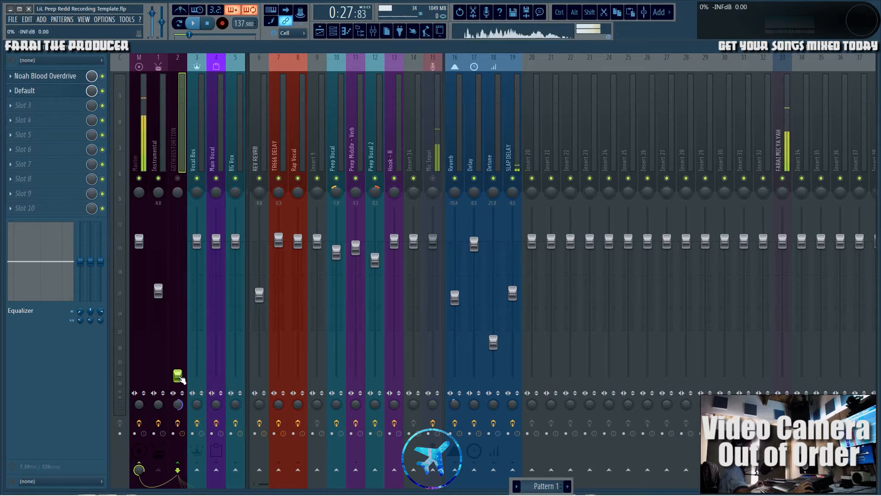
key("space")
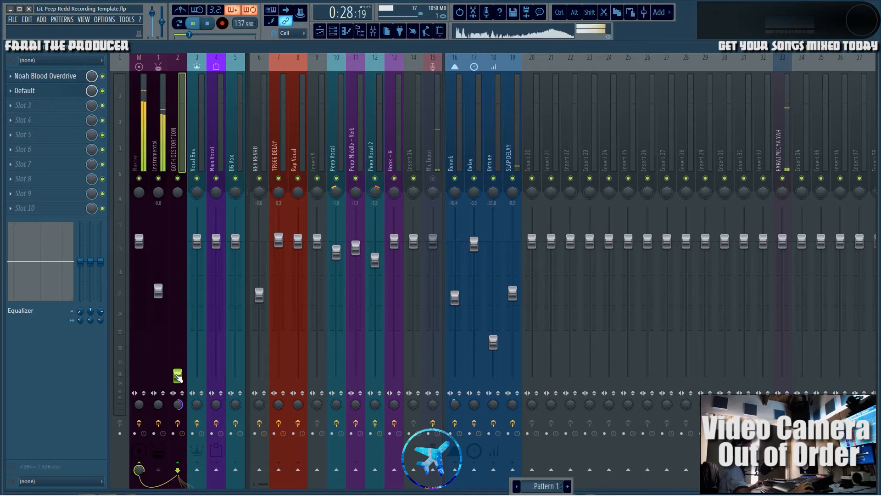
Audition GOTH DISTORTION with its fader raised level with the Master's, and paste the copied 49% volume back
left_click_drag(178, 368, 177, 241)
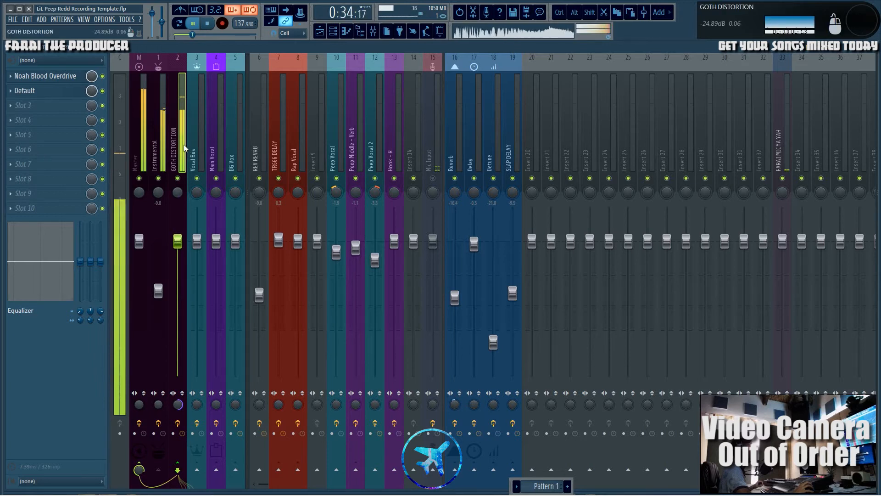
right_click(177, 240)
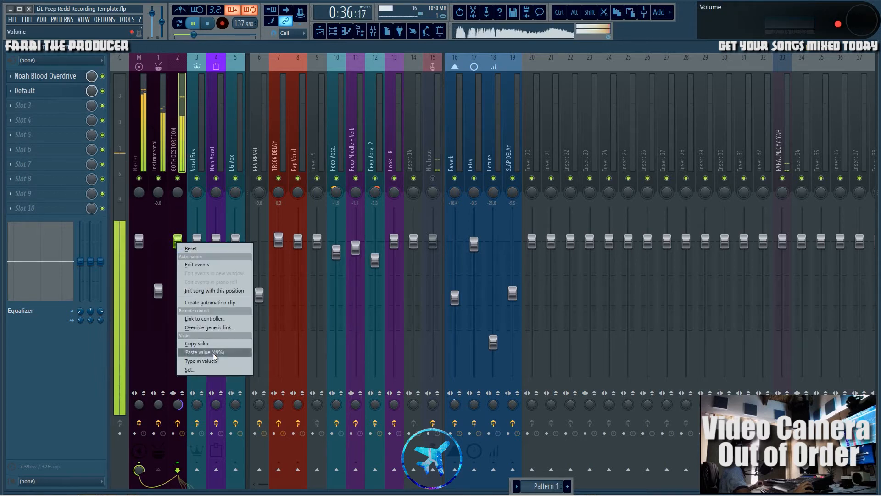
left_click(213, 351)
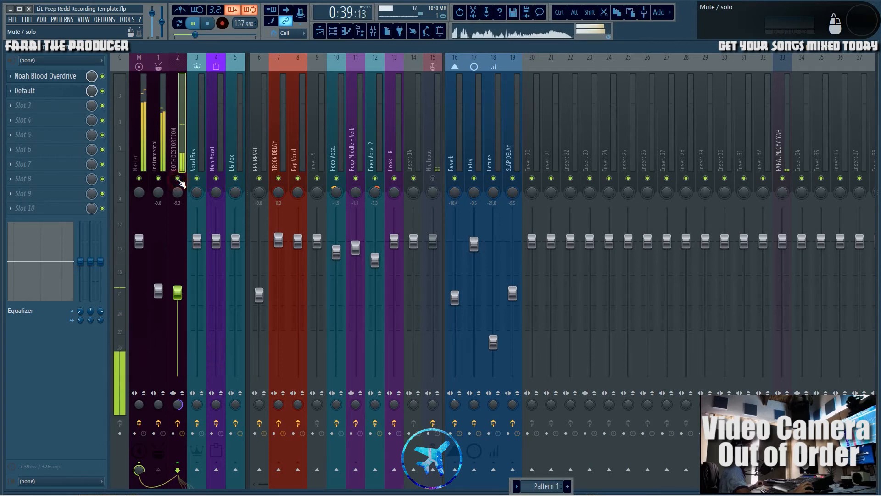
key("space")
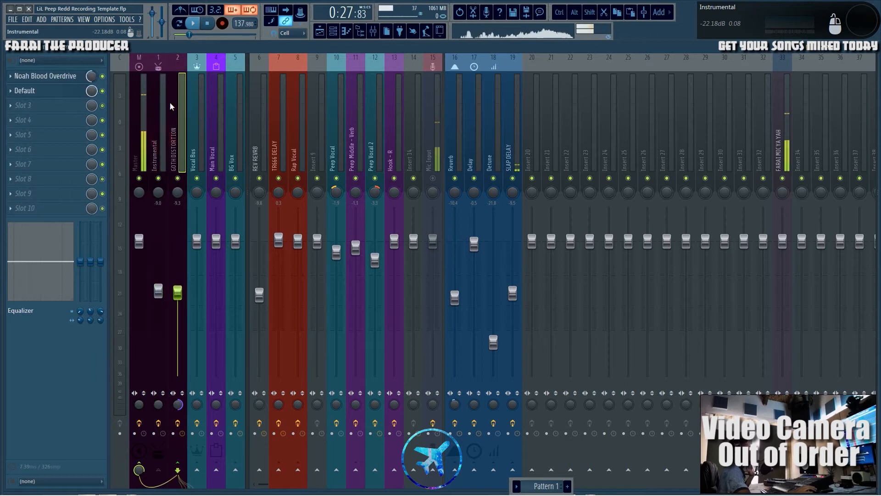
Assign a square channel-type icon to the GOTH DISTORTION mixer track
right_click(178, 131)
left_click(212, 90)
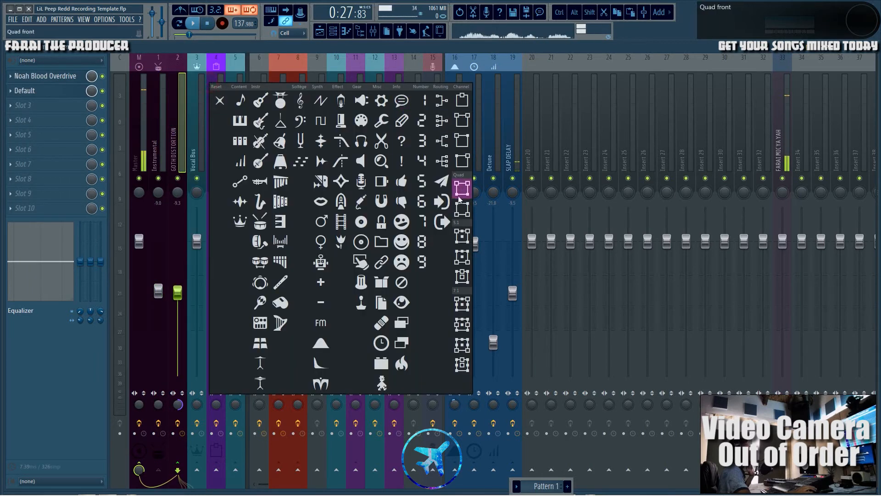
left_click(462, 161)
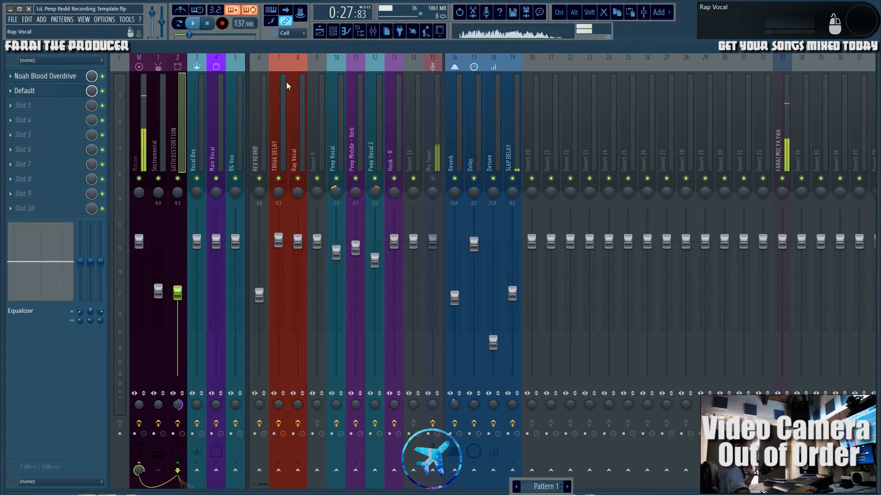
Set the GOTH DISTORTION mixer track's icon to the gear
right_click(177, 110)
left_click(212, 90)
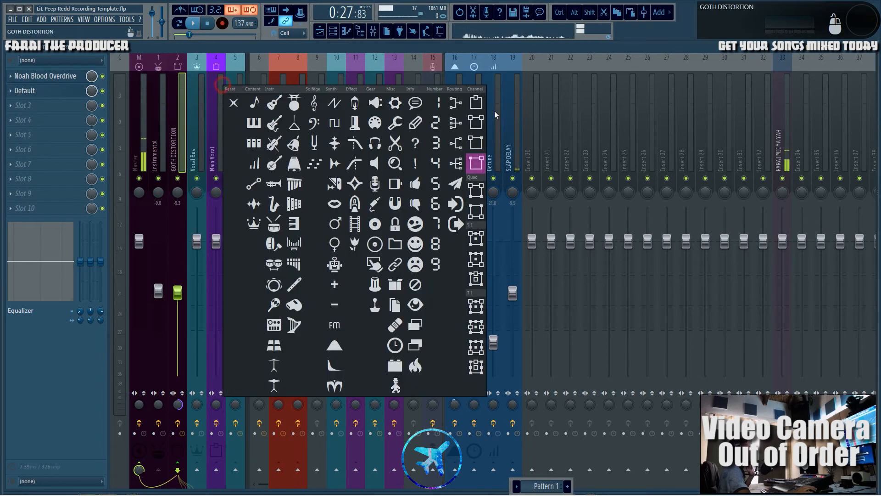
left_click(395, 105)
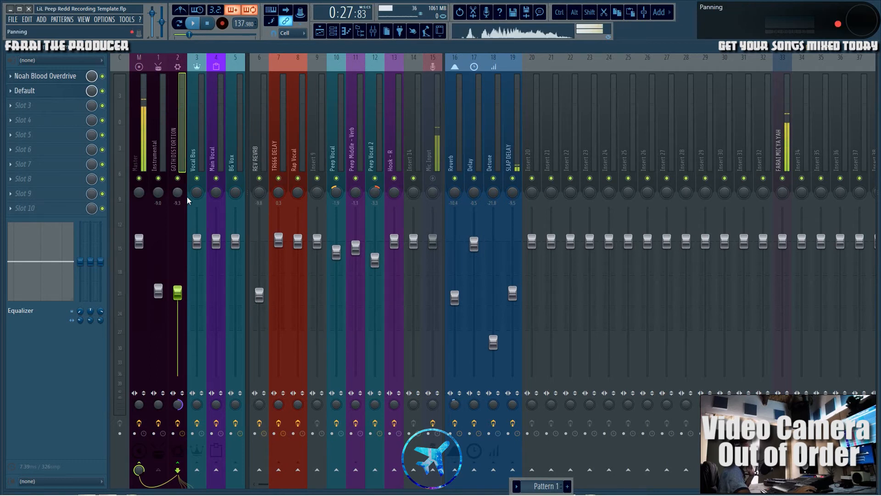
Compare the Instrumental and GOTH DISTORTION effect chains, and open GOTH DISTORTION's Default EQ with Noah Blood Overdrive placed below it
left_click(160, 119)
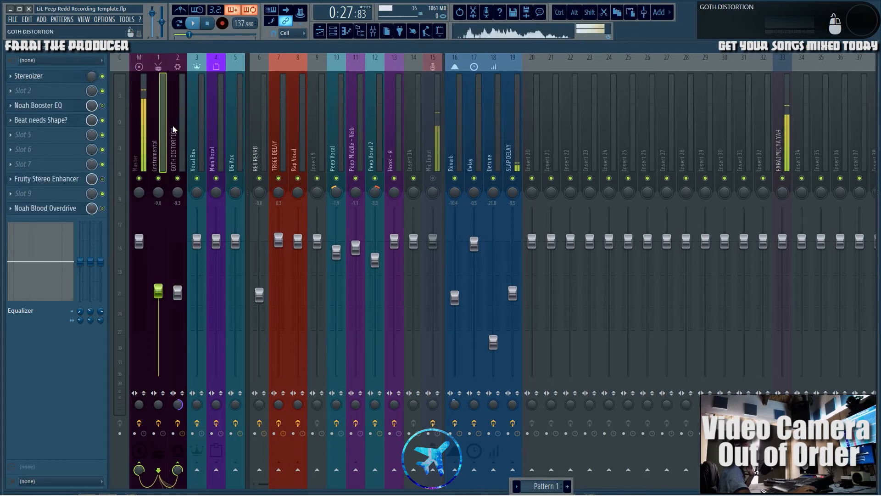
left_click(174, 130)
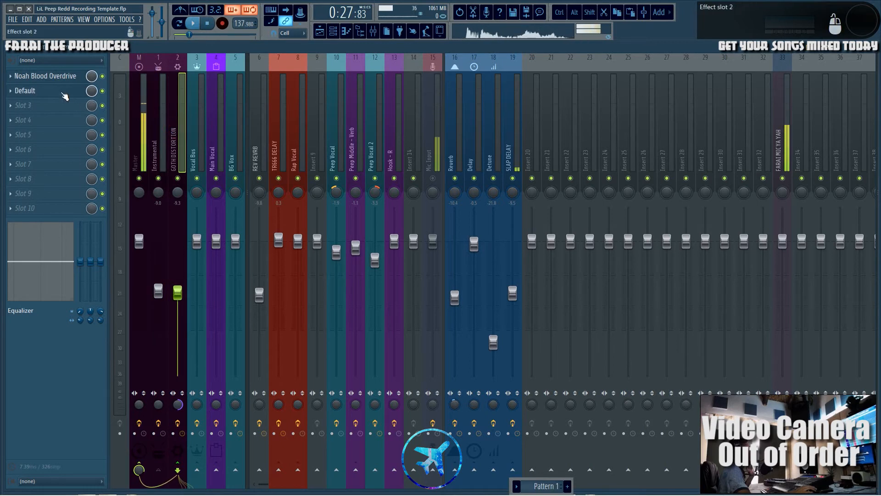
left_click(64, 95)
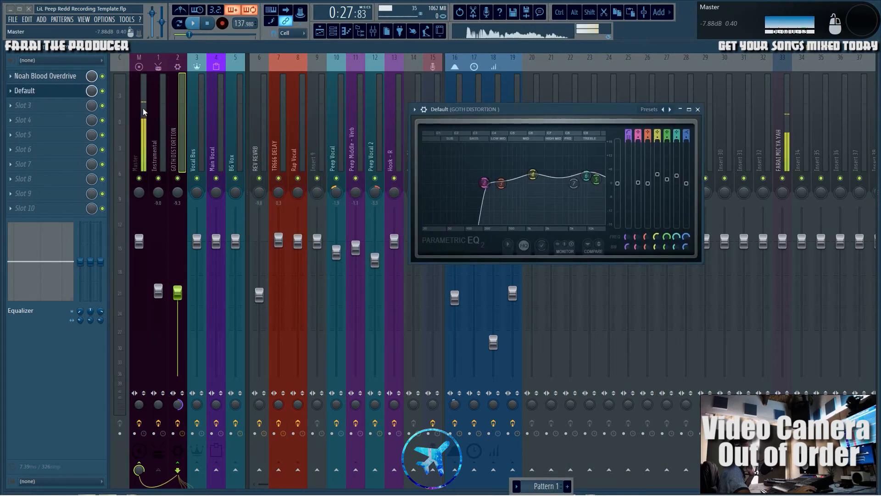
left_click(46, 76)
left_click_drag(357, 117, 470, 270)
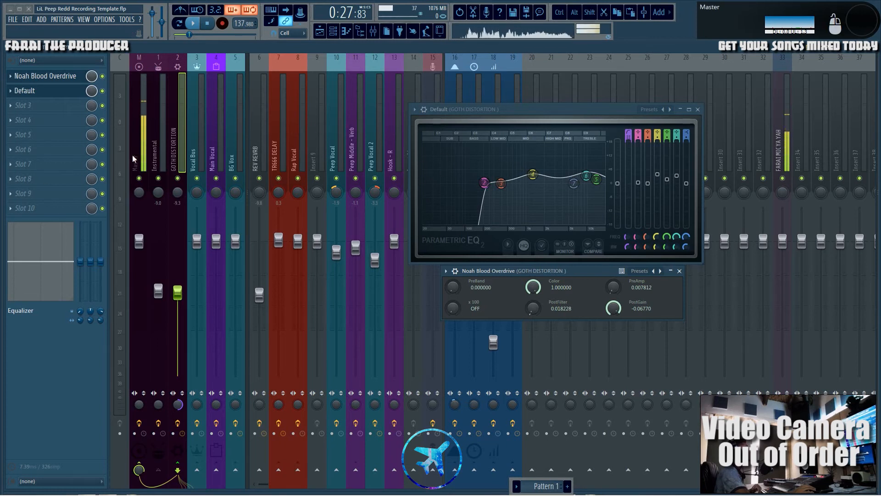
Bypass GOTH DISTORTION's Default EQ with the fader at zero, and boost band 2 of the mixer track's equalizer to about 8.4 dB
left_click(103, 92)
left_click_drag(179, 301, 181, 382)
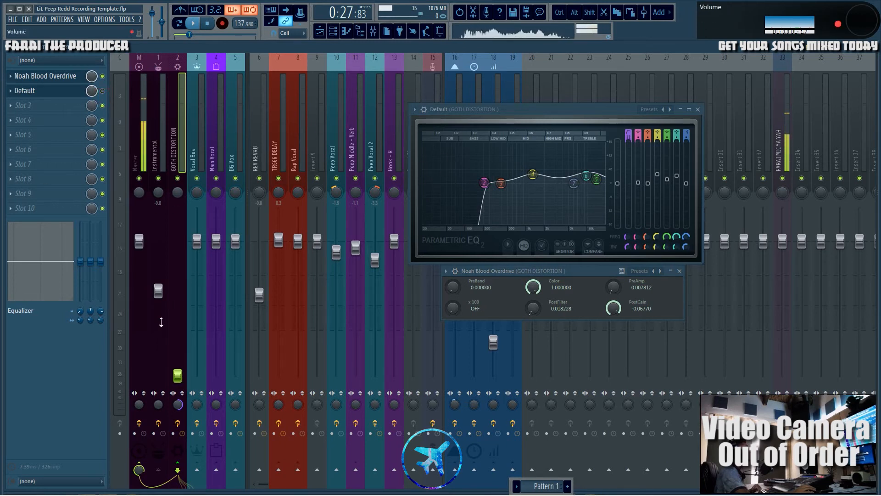
left_click_drag(91, 269, 91, 252)
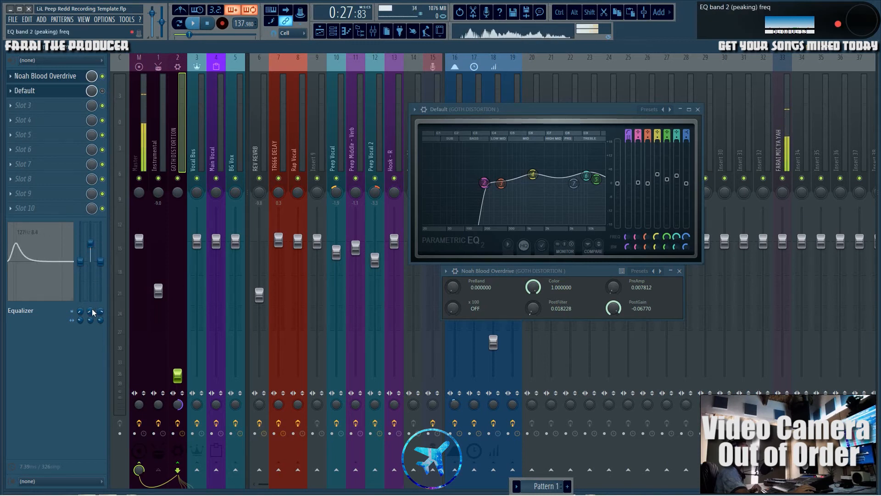
Audition GOTH DISTORTION with equalizer band 2 at about 15.5 dB and the fader at about -12.5 dB, and reset the band
left_click_drag(178, 375, 177, 271)
left_click_drag(91, 250, 90, 234)
left_click_drag(178, 271, 180, 310)
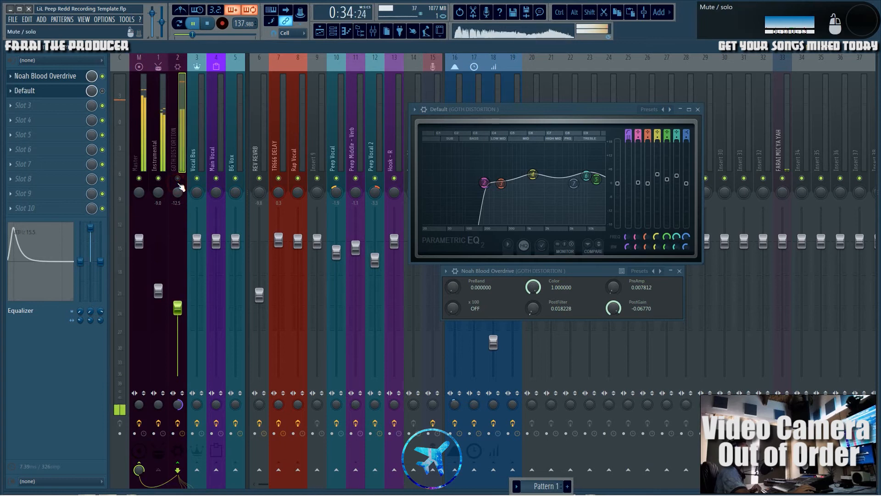
key("space")
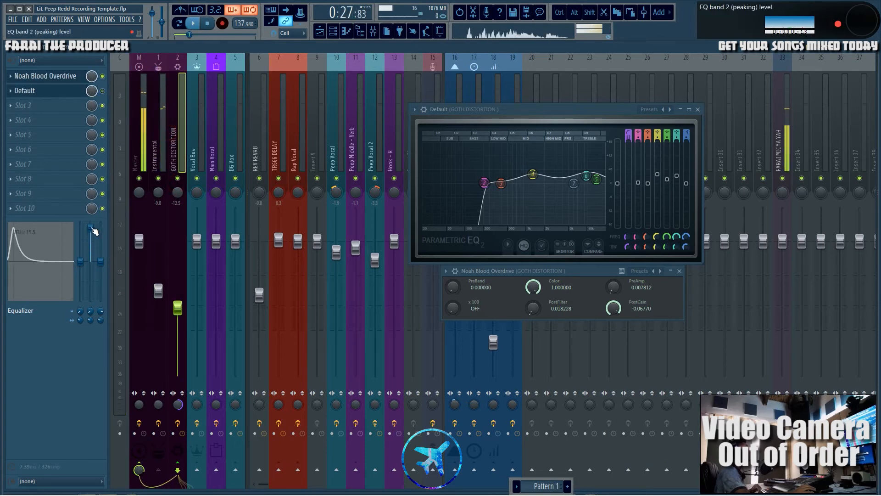
right_click(92, 229)
left_click(102, 233)
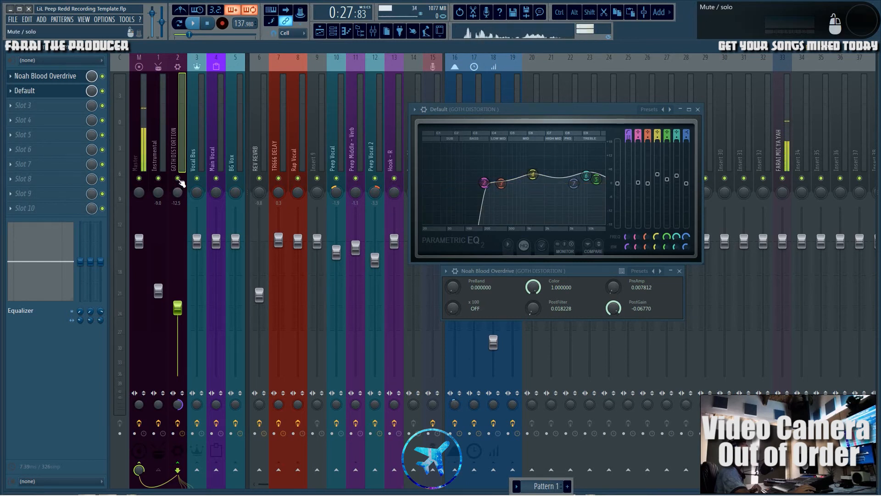
Audition GOTH DISTORTION against the beat with its fader raised to about -7.2 dB, and undo that level change
key("space")
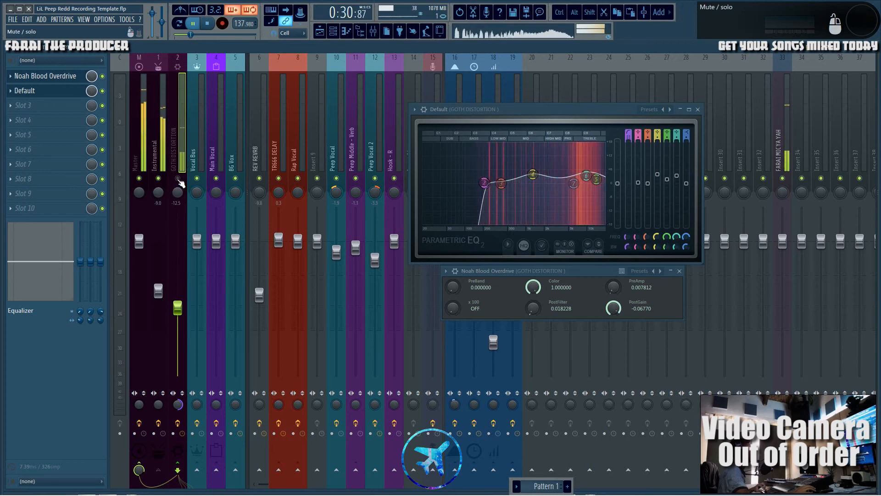
left_click_drag(177, 308, 178, 281)
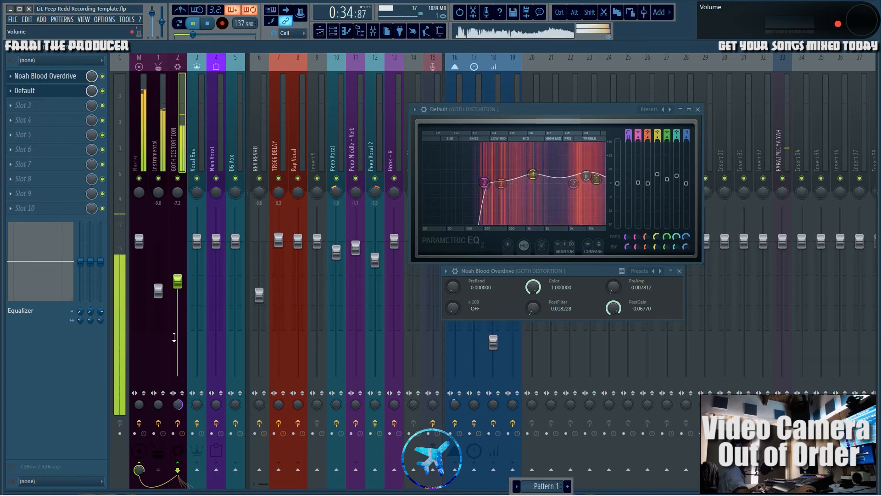
key("ctrl+z")
key("space")
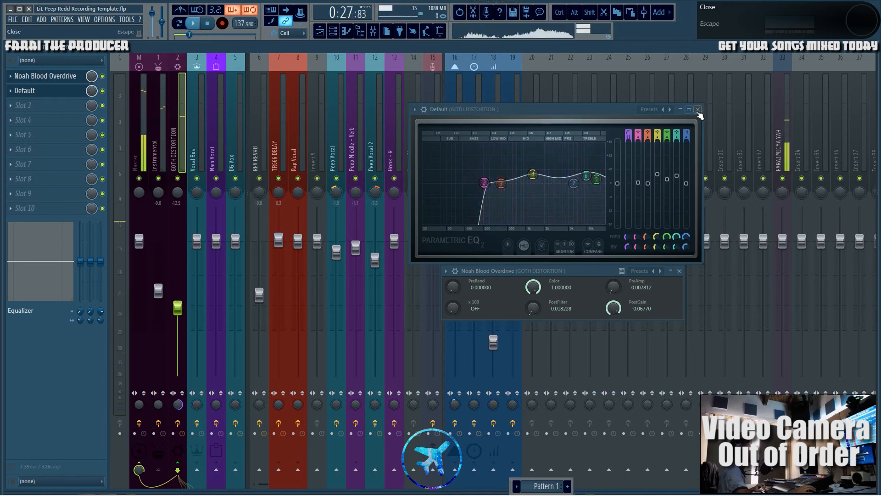
Close the EQ and overdrive windows, and enable a send from the mic track on insert 33 to GOTH DISTORTION
left_click(697, 110)
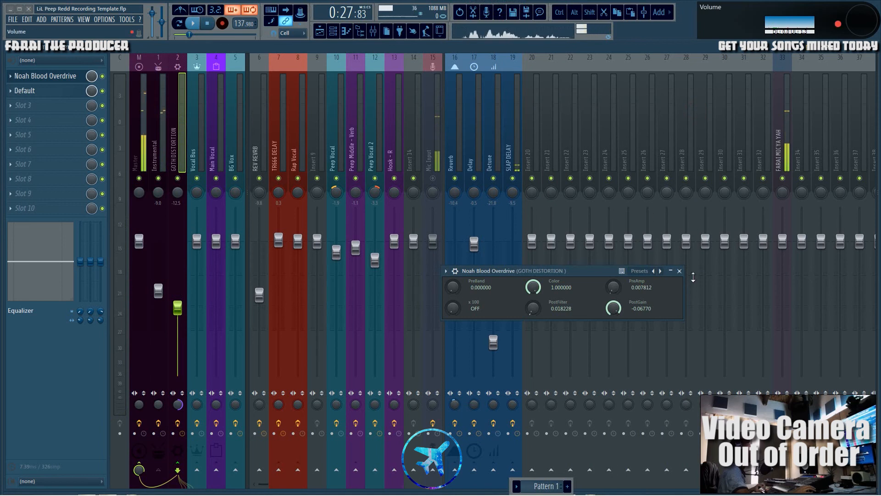
left_click(680, 271)
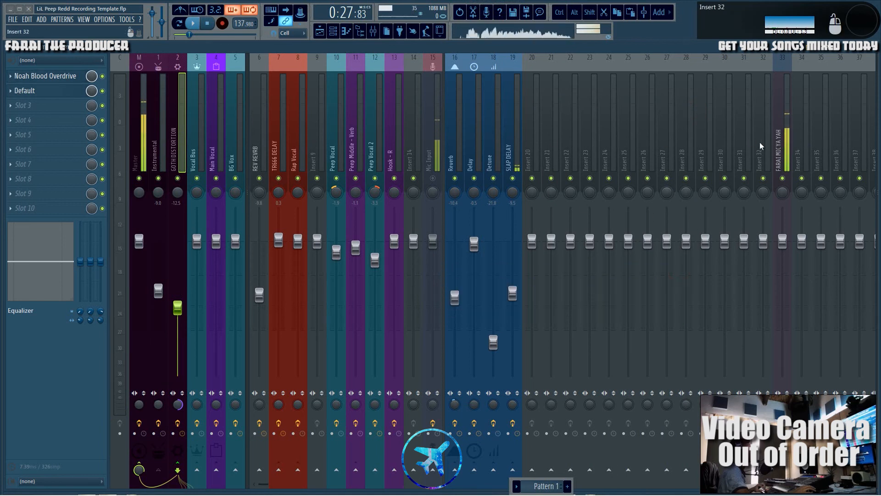
left_click(780, 152)
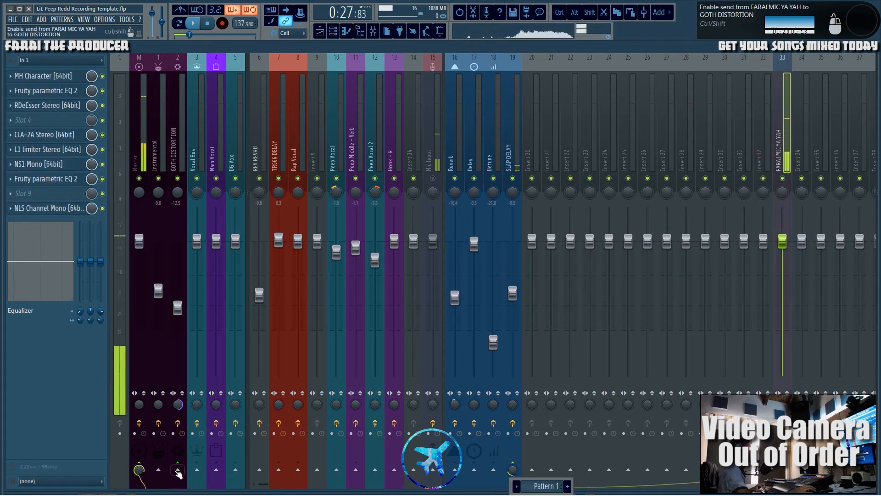
left_click(506, 97)
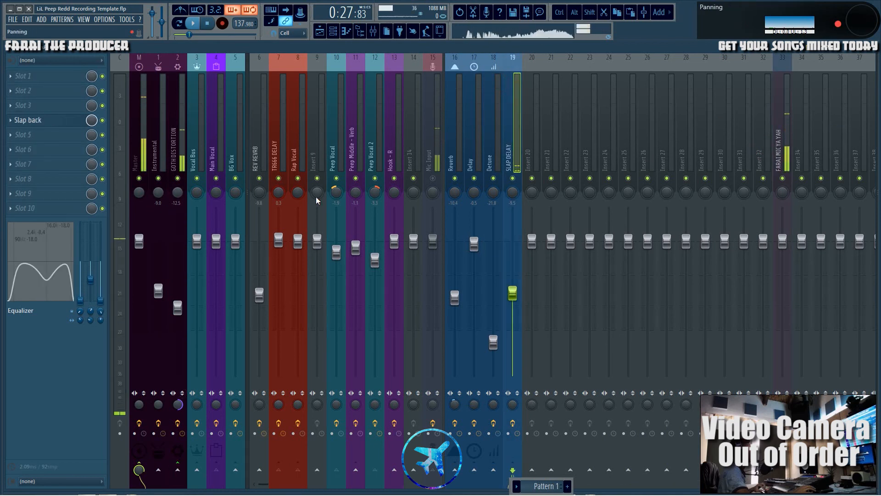
Try GOTH DISTORTION's fader at about -11.7 dB, and step back through the recent volume, equalizer and effect bypass changes
mouse_move(177, 314)
left_mouse_down()
mouse_move(178, 349)
mouse_move(179, 308)
left_mouse_up()
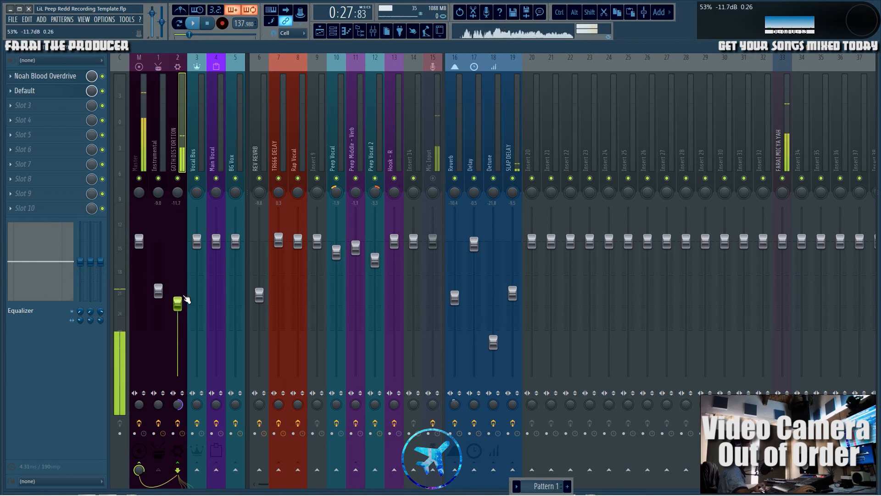
key("ctrl+alt+z")
key("ctrl+alt+z")
key("ctrl+alt+z")
key("ctrl+alt+z")
key("ctrl+alt+z")
key("ctrl+alt+z")
key("ctrl+alt+z")
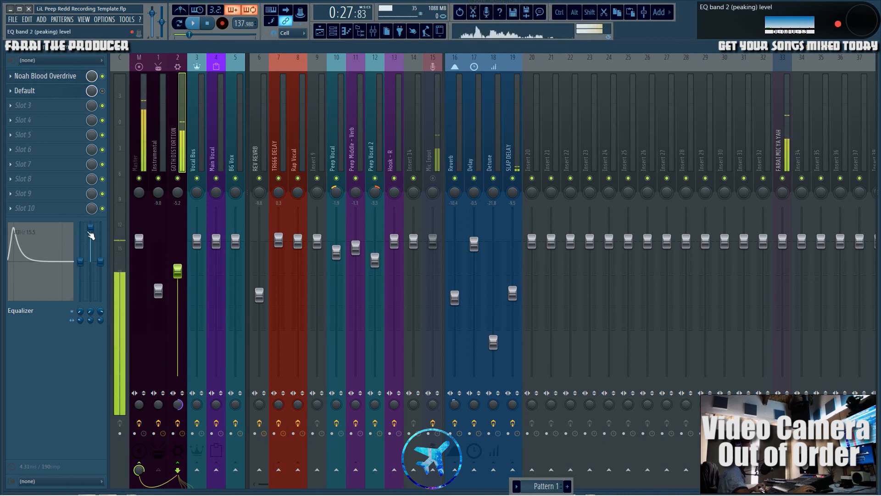
Reset GOTH DISTORTION's equalizer band 2 and paste the copied 49% value onto its volume fader
right_click(177, 271)
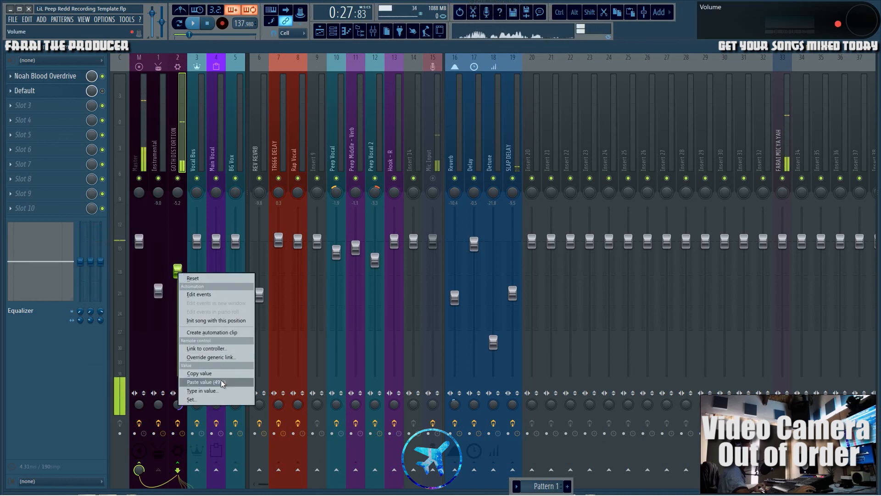
left_click(221, 383)
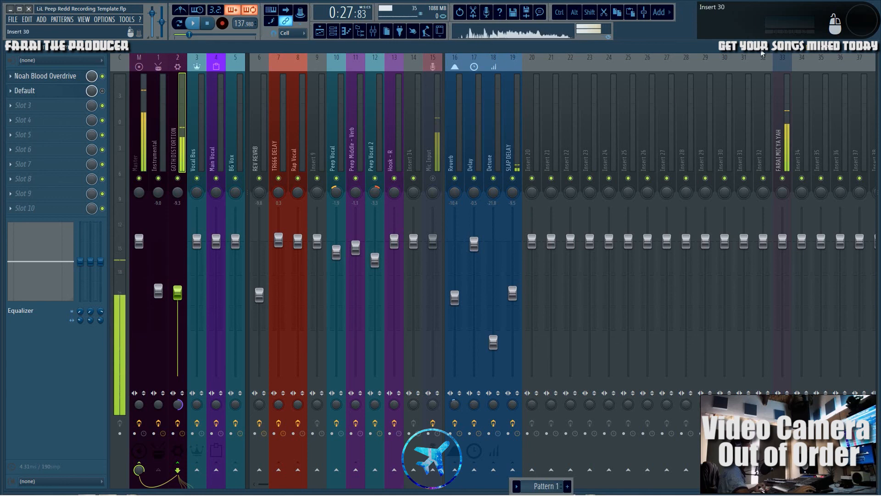
Disable the send from the mic track on insert 33 to GOTH DISTORTION, and return to the Instrumental track's effects
left_click(788, 137)
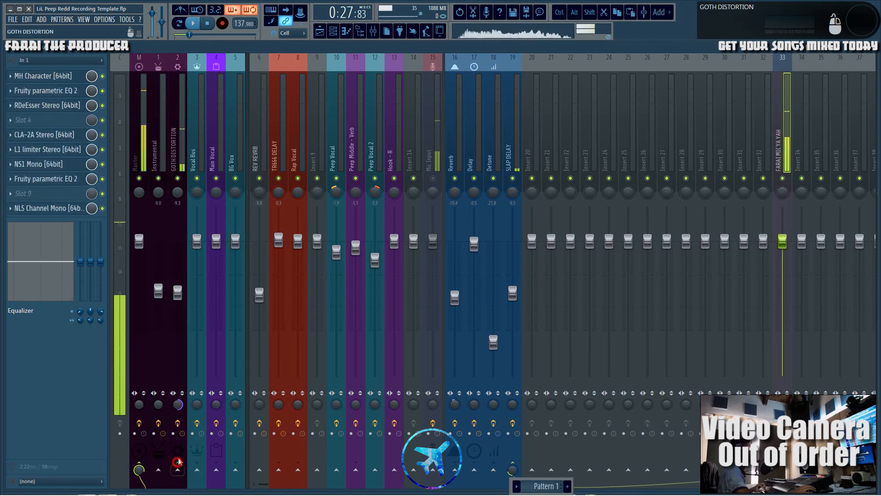
left_click(176, 131)
left_click(159, 133)
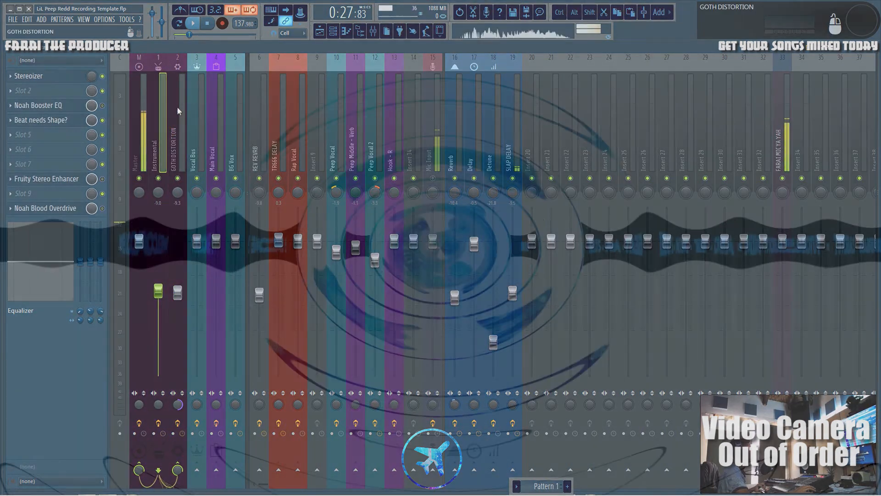